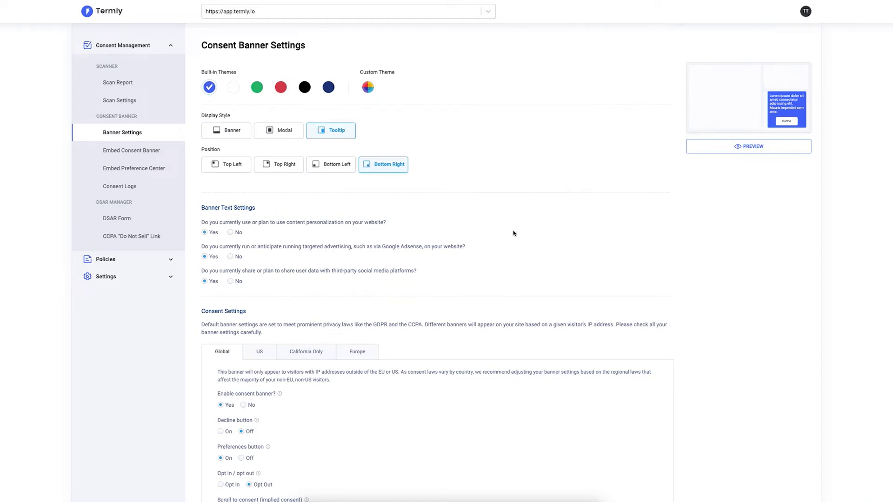
Step: Try the built-in banner colour themes, settle on red, and switch to a custom theme based on it
left_click(232, 88)
left_click(256, 90)
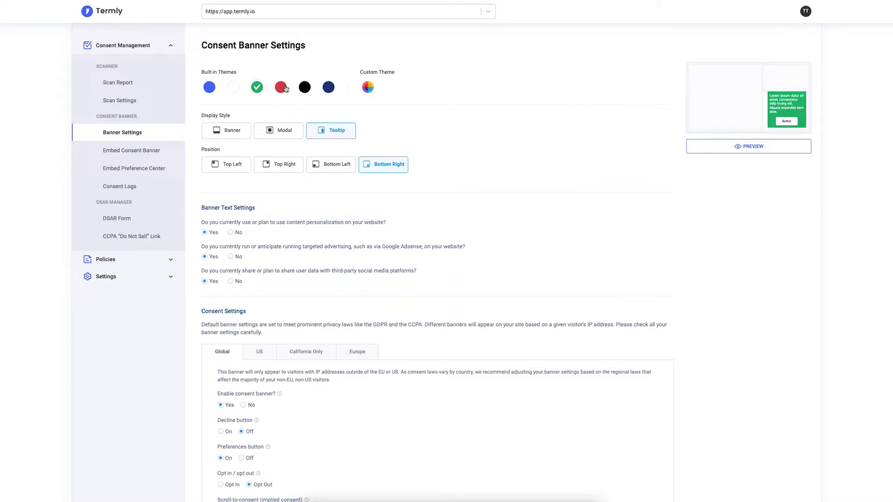
left_click(282, 87)
left_click(304, 89)
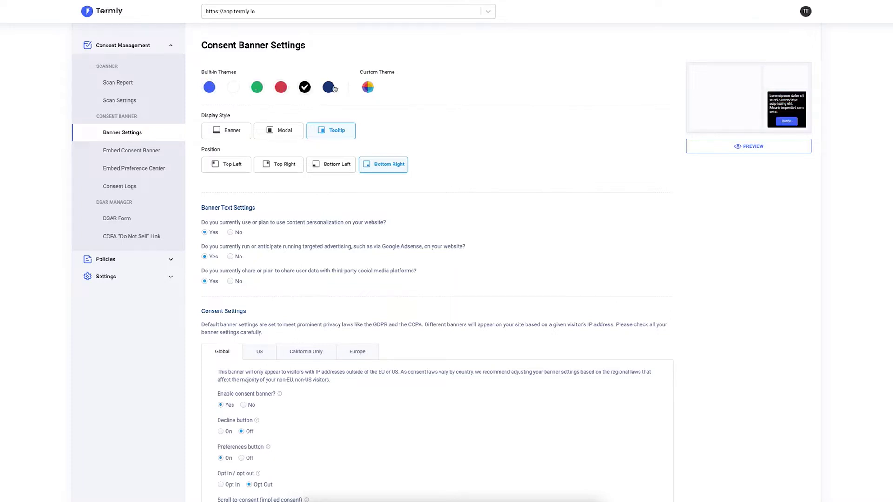
left_click(328, 88)
left_click(305, 88)
left_click(282, 91)
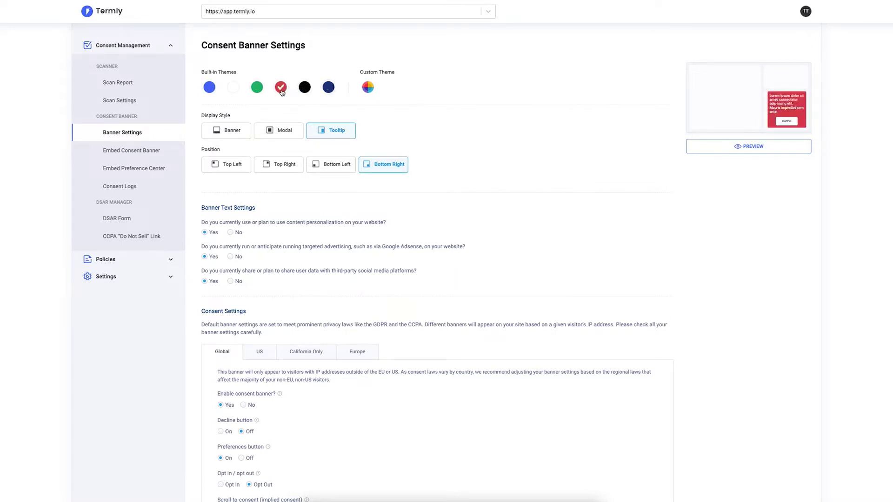
left_click(368, 87)
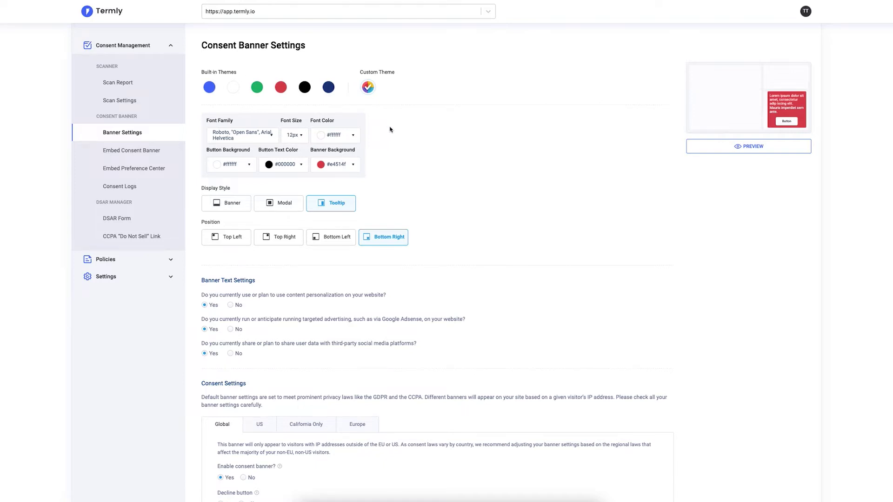
Step: Set the consent banner's display style to Banner and preview it on the page, closing the preview when done
scroll(388, 139, "down", 1)
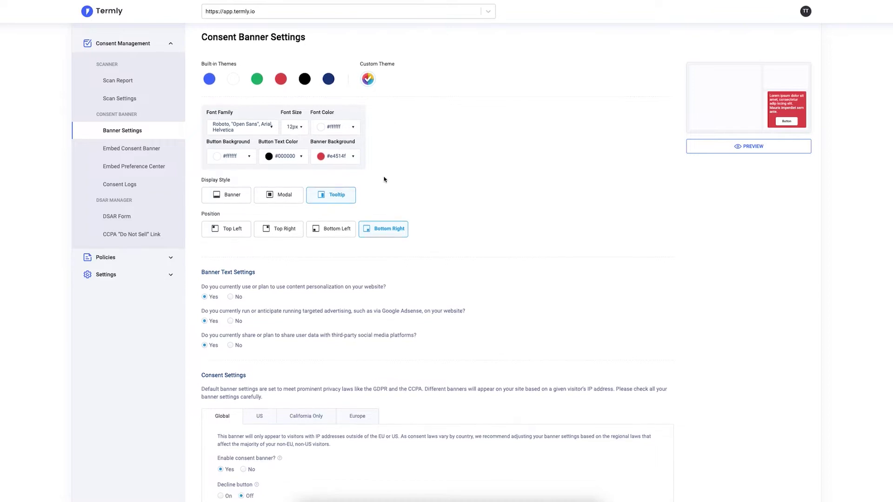
left_click(239, 194)
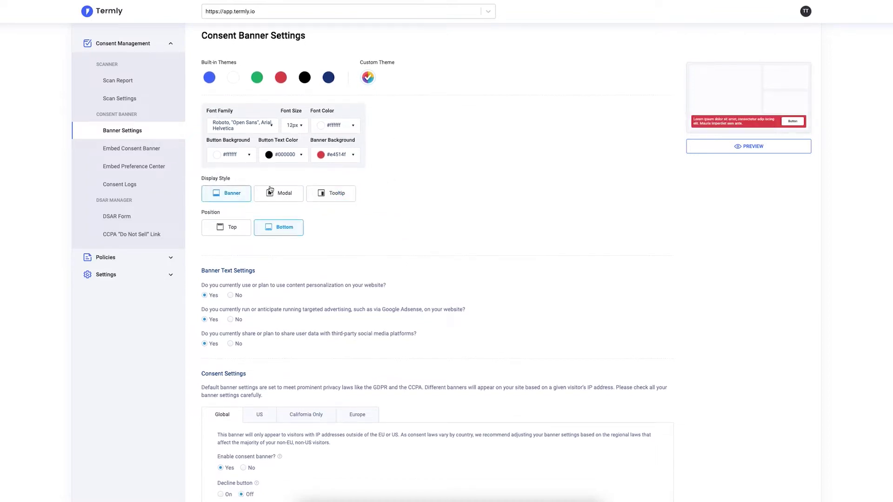
left_click(738, 146)
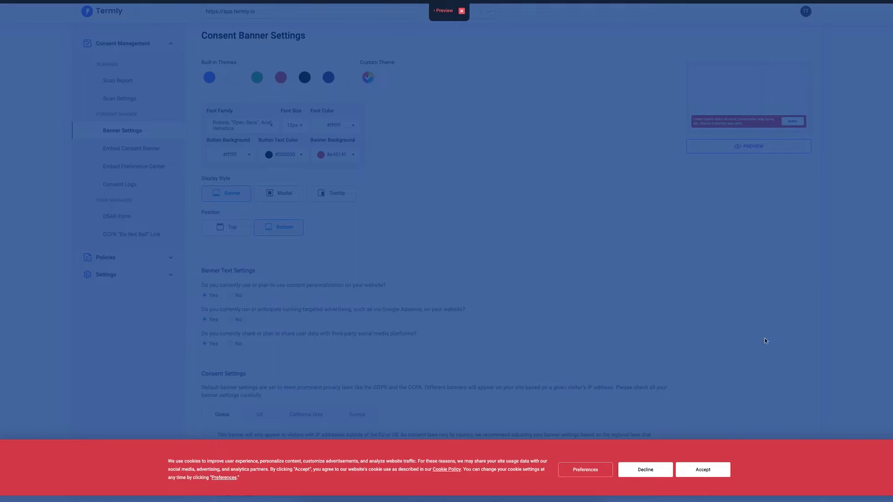
left_click(462, 11)
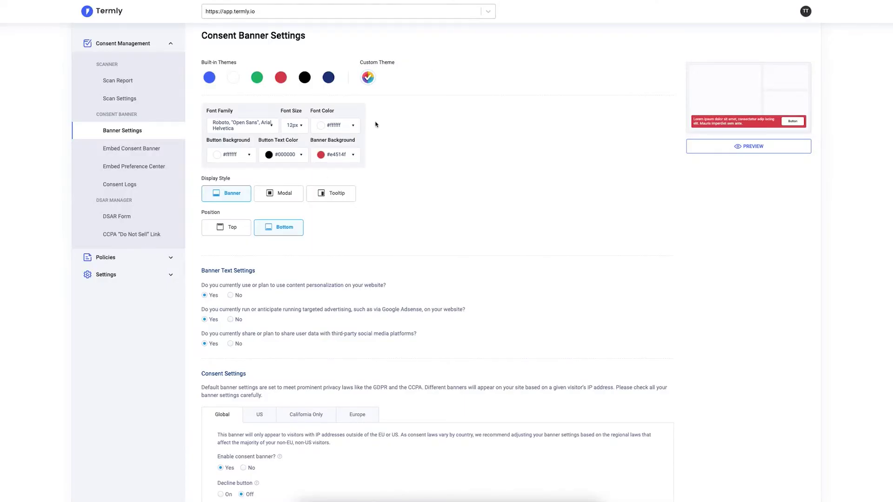
Step: Change the display style to Modal and check its full-page preview before closing it
left_click(290, 194)
left_click(719, 148)
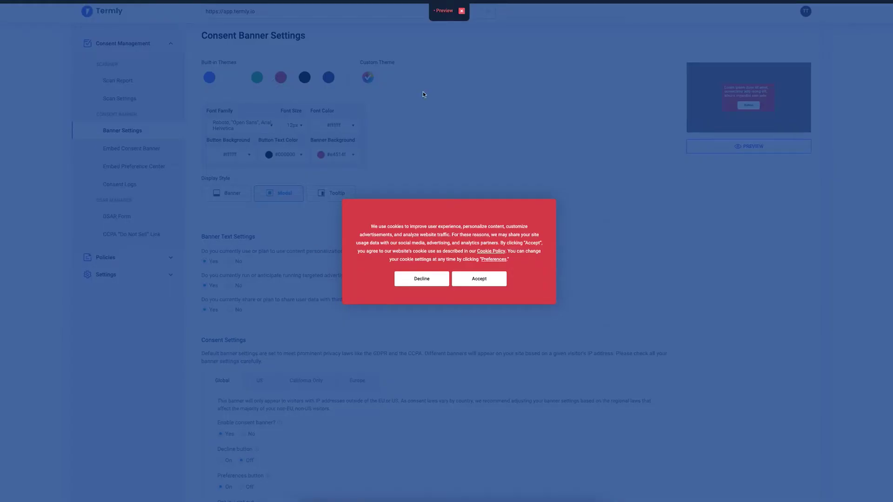
left_click(462, 11)
Step: Switch the display style to Tooltip, view its full-page preview and close it
left_click(341, 194)
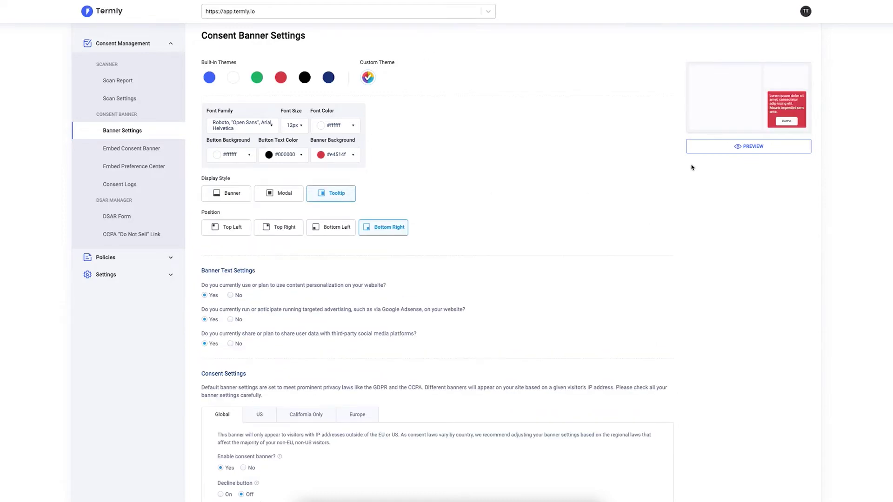
left_click(706, 150)
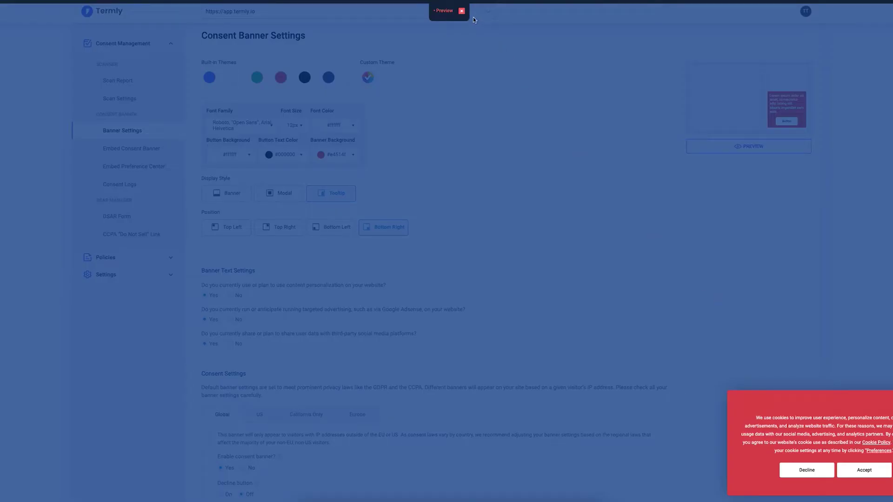
left_click(462, 11)
Step: Try the tooltip in the Top Left, Top Right and Bottom Left positions, and finish on Bottom Right
left_click(234, 232)
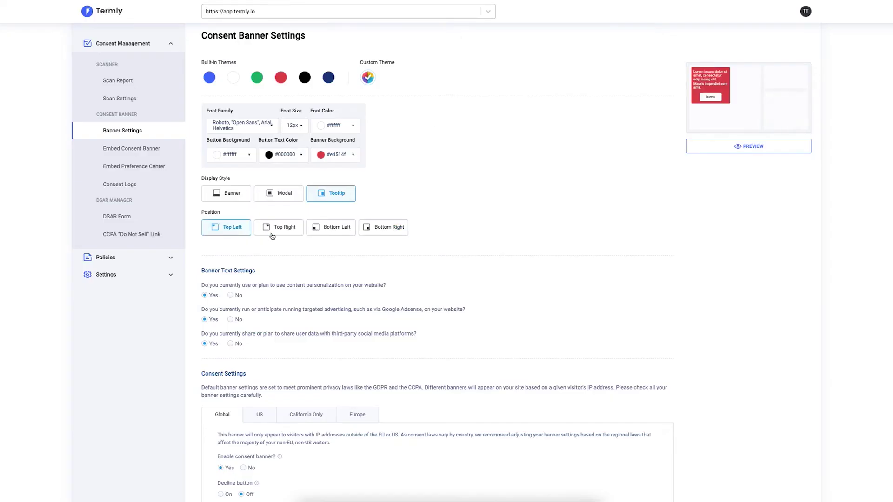
left_click(273, 235)
left_click(322, 235)
left_click(382, 236)
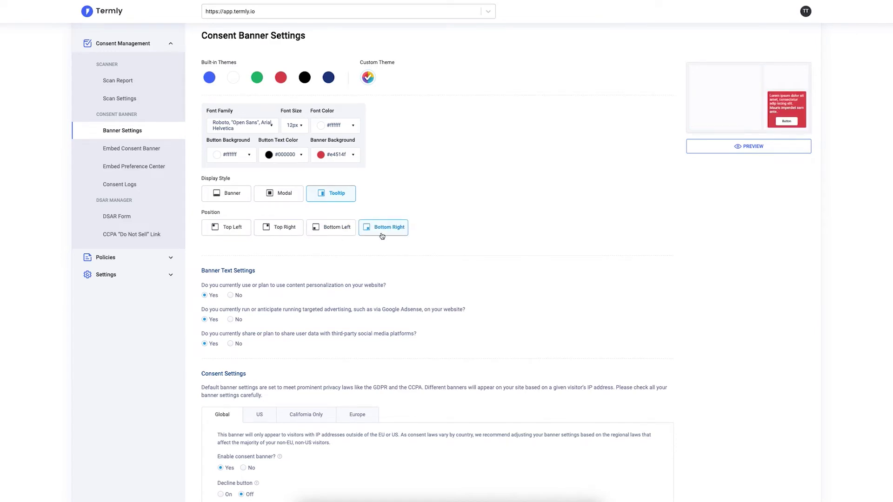
Step: Review the banner text options and the regional consent settings for Europe, California Only, US and Global
scroll(382, 237, "down", 3)
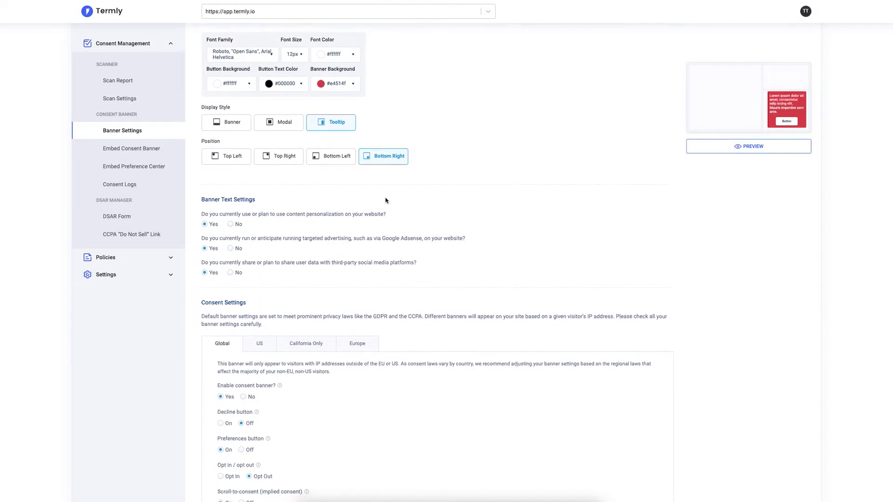
scroll(386, 201, "down", 3)
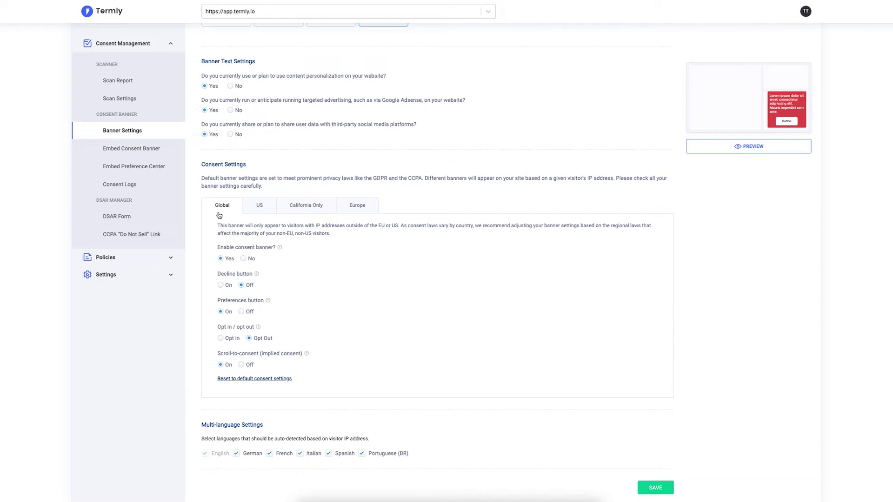
left_click(369, 211)
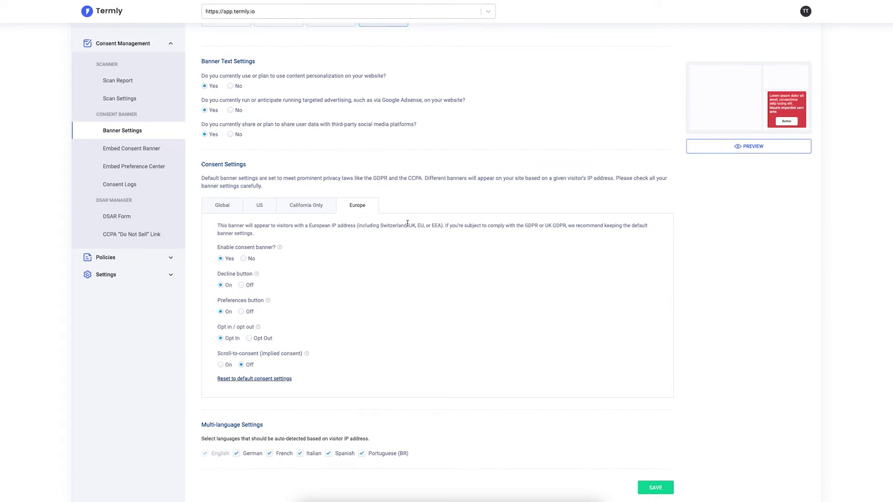
left_click(328, 209)
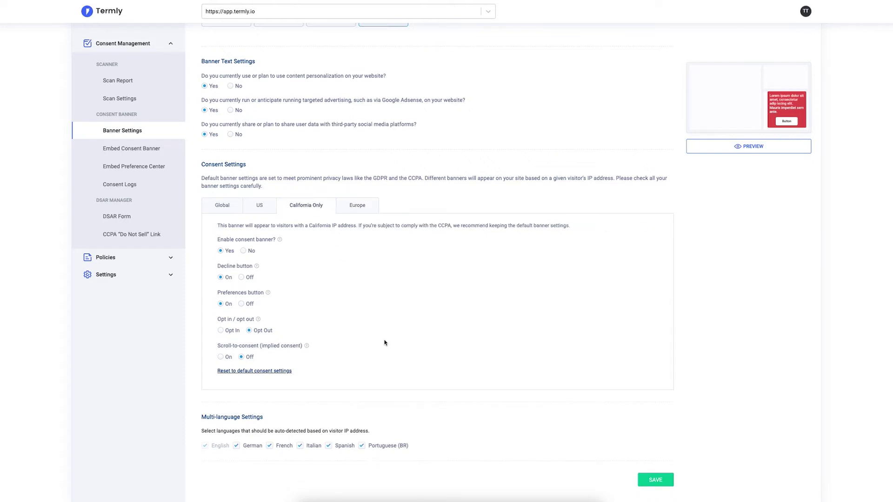
left_click(262, 208)
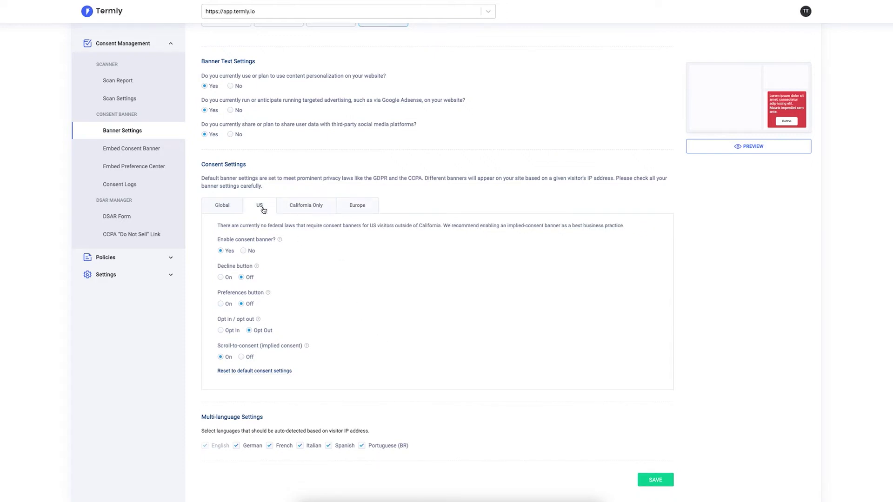
left_click(223, 206)
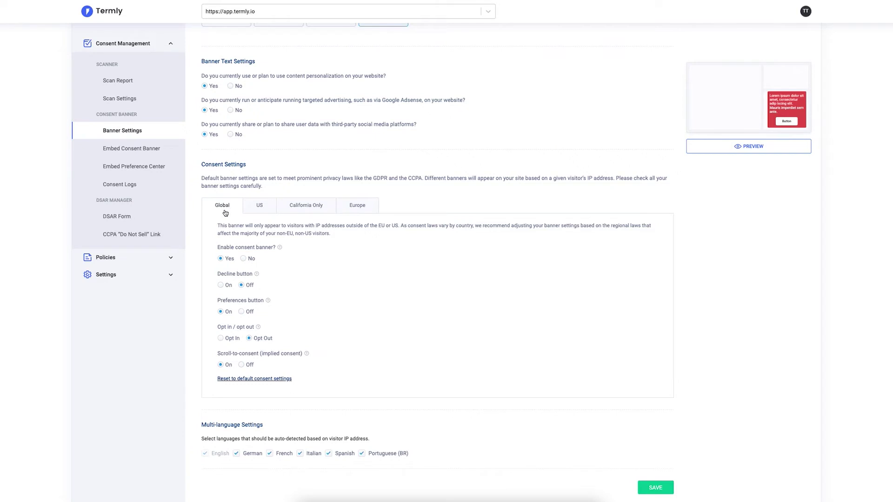
Step: Try disabling the Global consent banner and Preferences button and choosing Opt In, and reset the region to the default consent settings
scroll(225, 213, "down", 1)
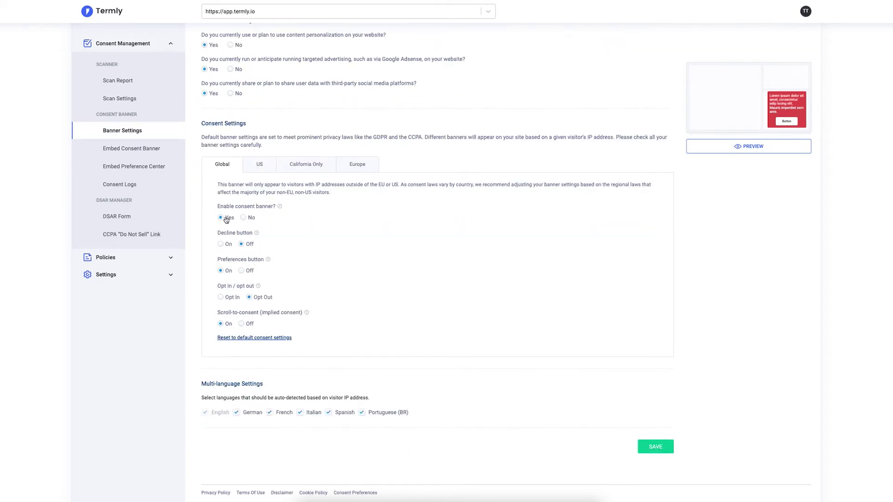
left_click(252, 218)
left_click(249, 270)
left_click(221, 297)
left_click(232, 340)
scroll(209, 382, "down", 1)
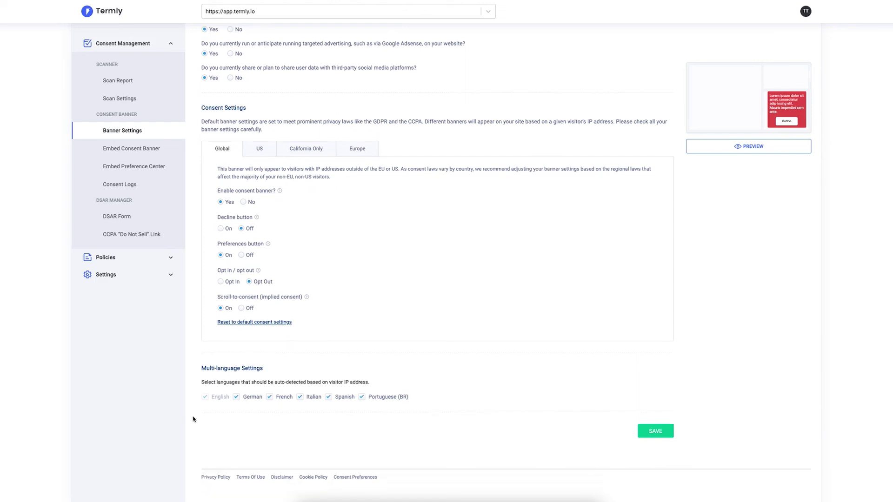